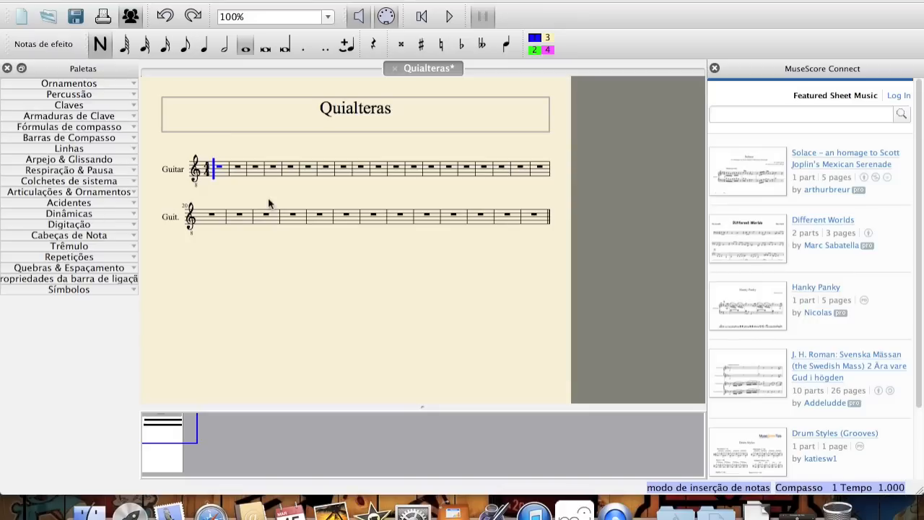
- Enter a high E whole note in measure 1 and two high E half notes in measure 2
key("5")
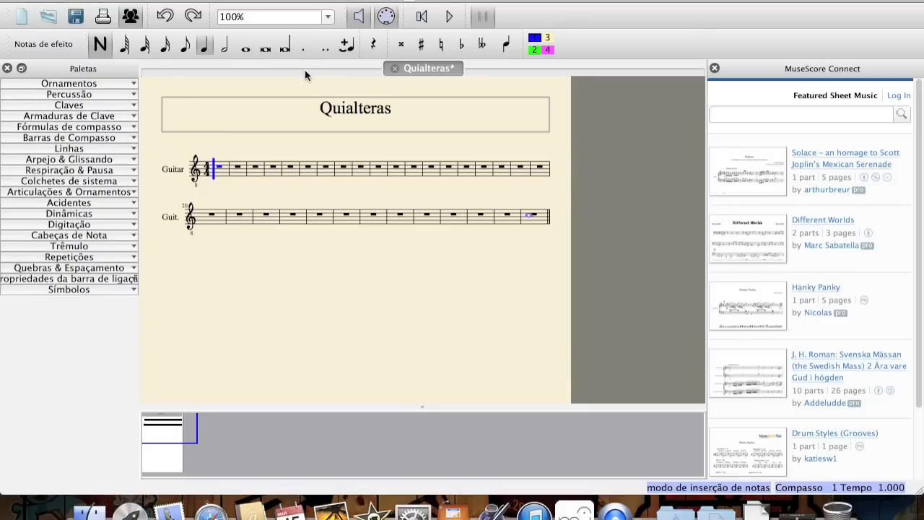
left_click(244, 52)
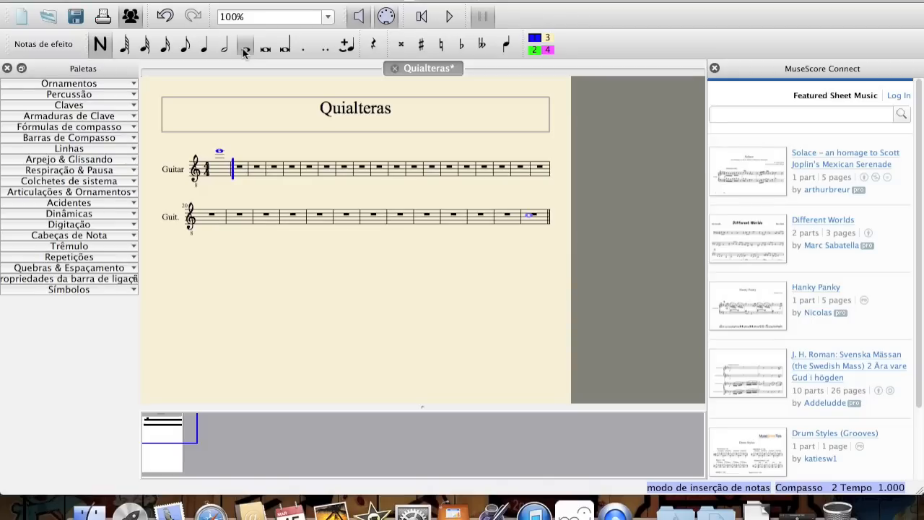
key("6")
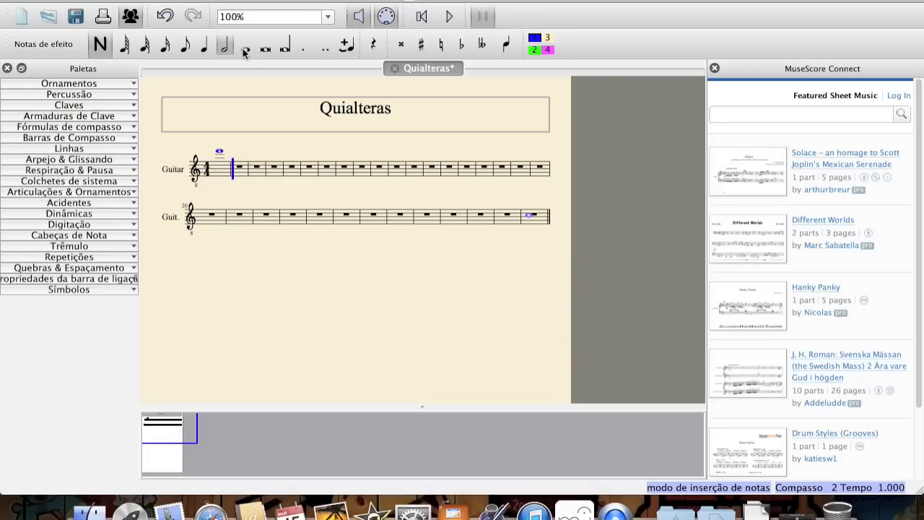
key("e")
key("e")
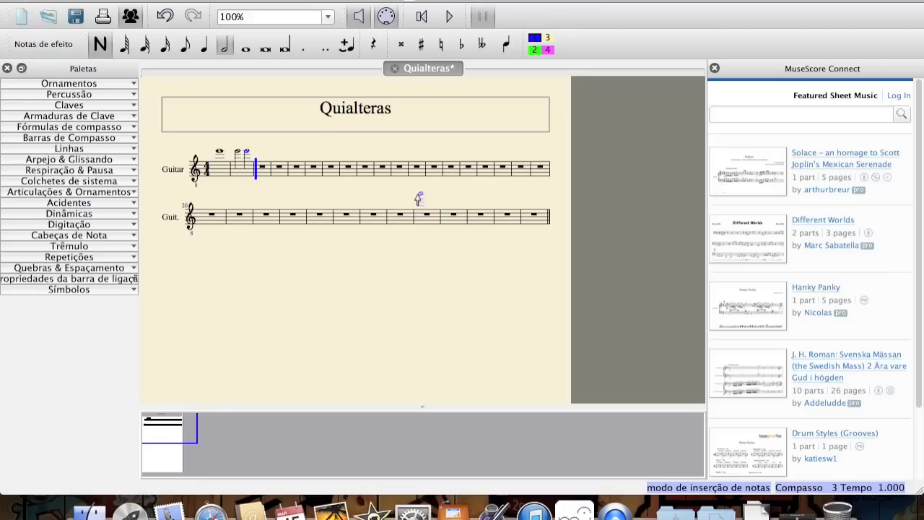
- Fill measure 3 with one half note and two quarter notes on the same high E
key("e")
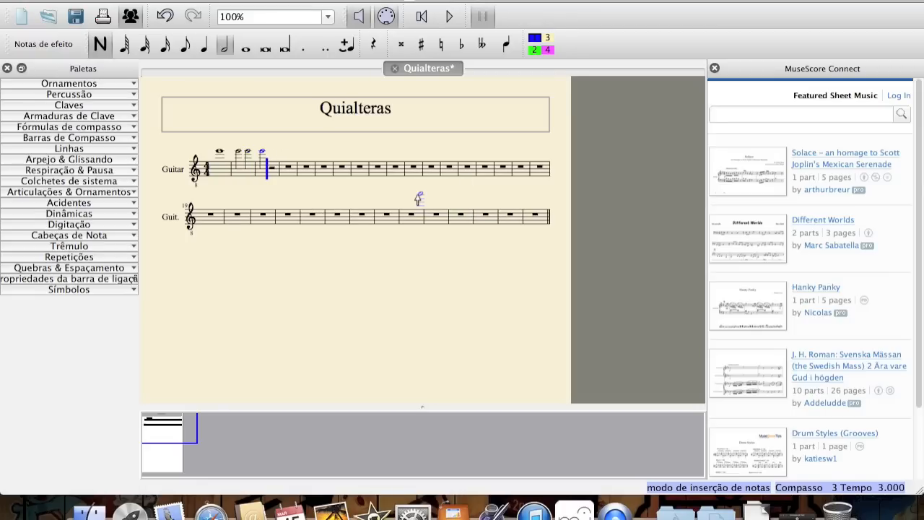
key("5")
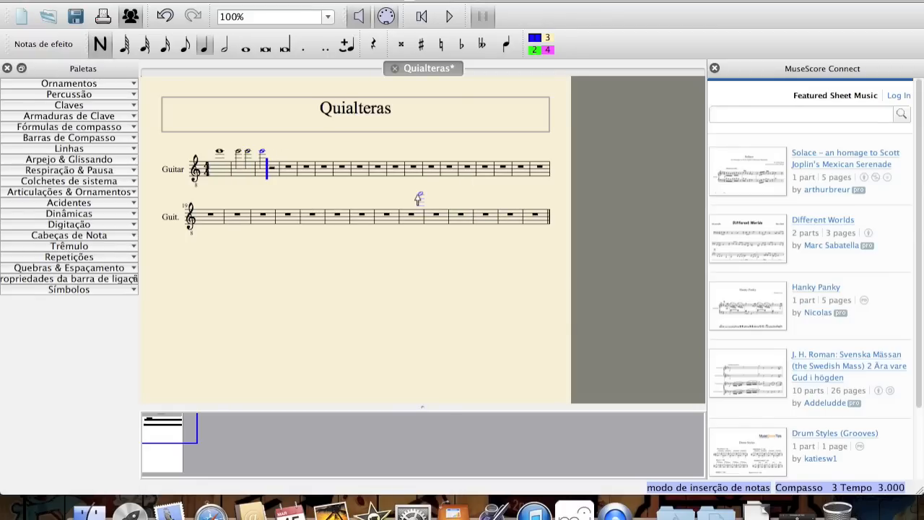
key("e")
key("e")
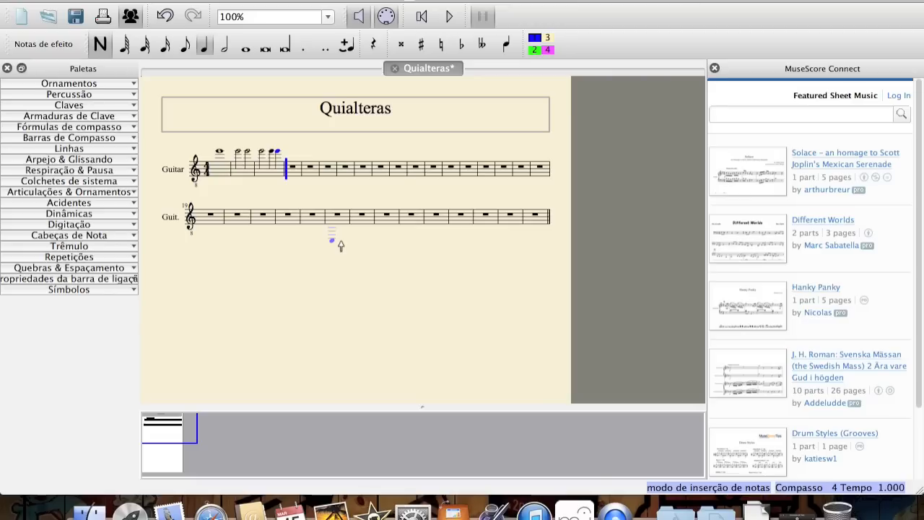
- Fill measure 4 with four quarter notes on high E
key("e")
key("e")
key("e")
key("e")
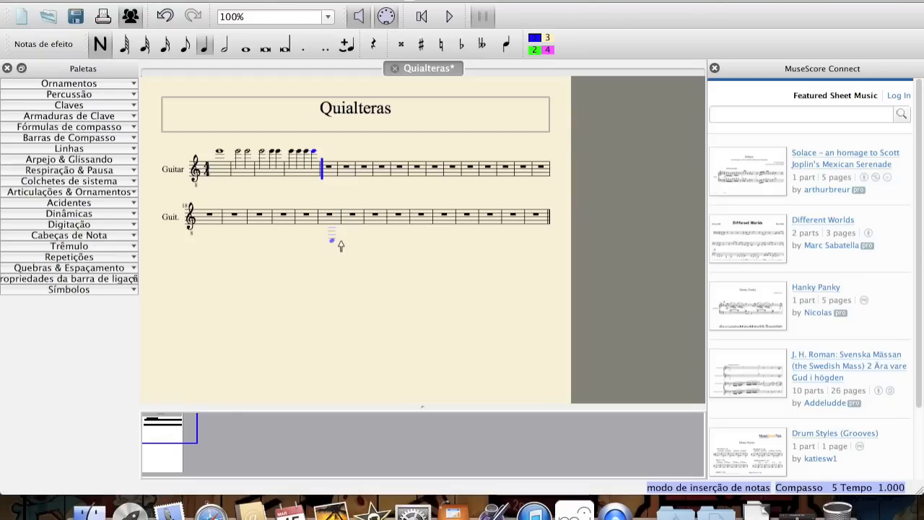
- Create a triplet spanning a whole note in measure 5 and fill it with three half notes on high E
left_click(244, 49)
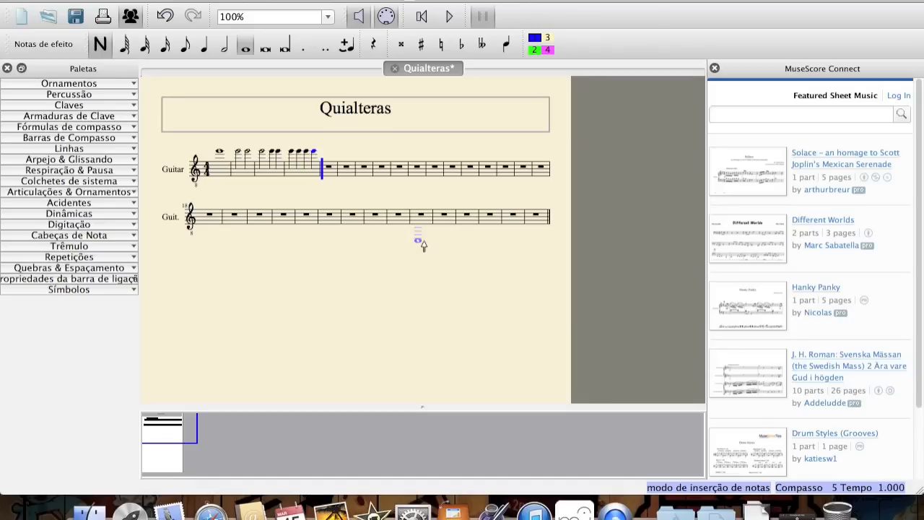
left_click(246, 48)
key("6")
key("ctrl+3")
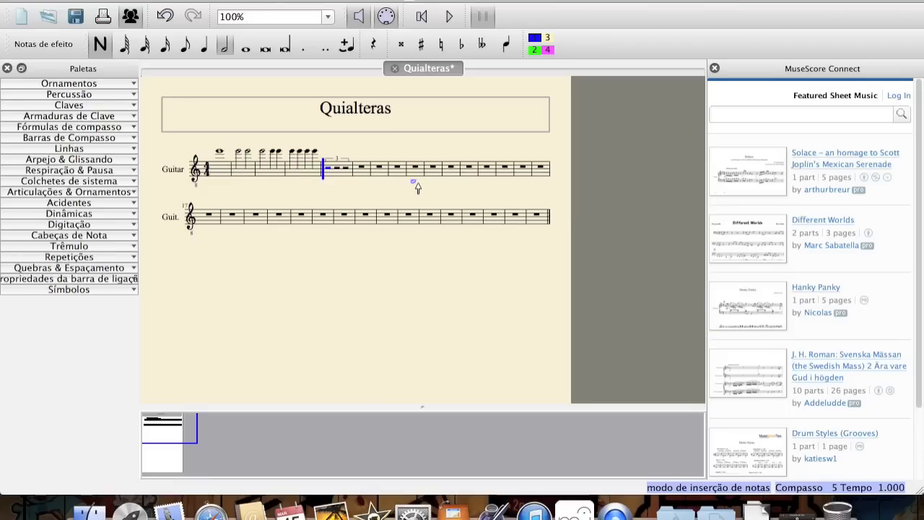
key("c")
key("c")
key("c")
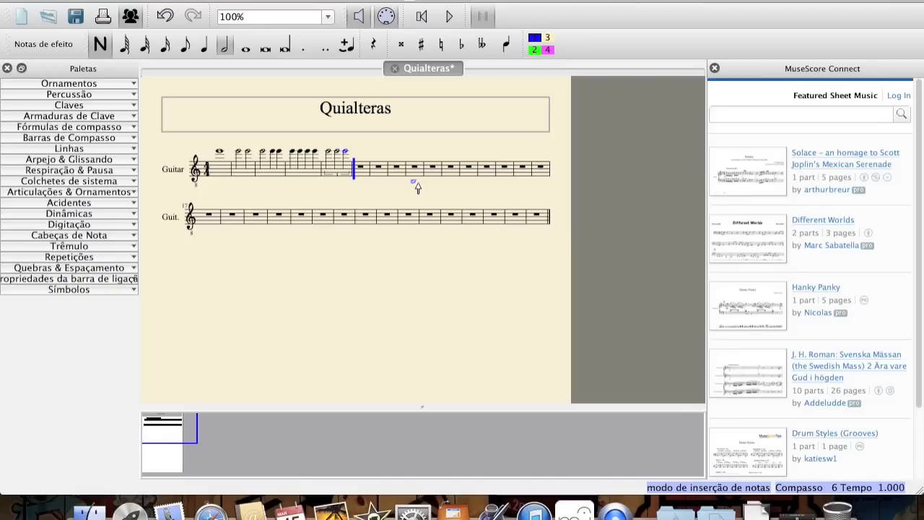
key("4")
key("ctrl+6")
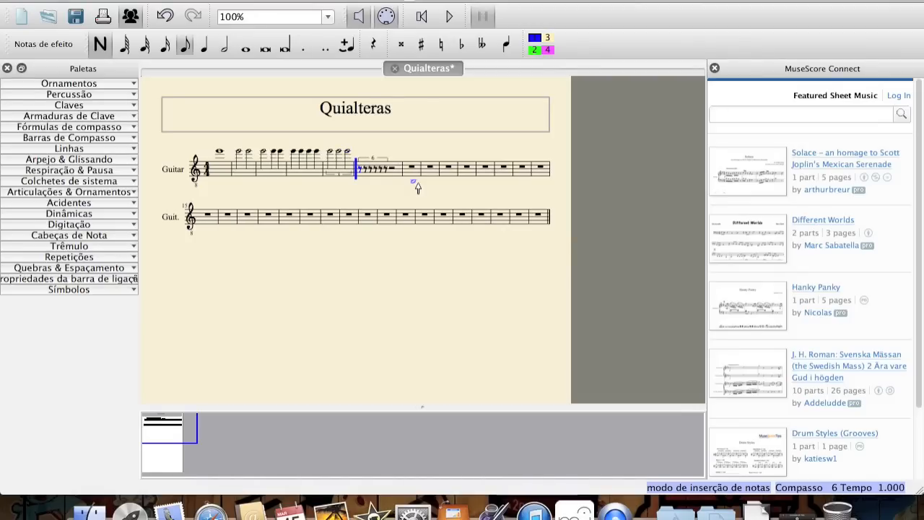
key("ctrl+z")
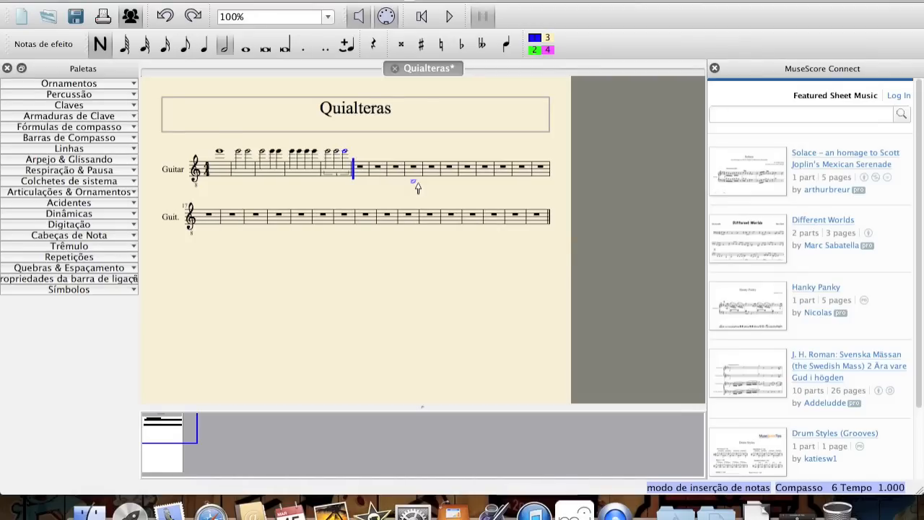
- Create a sextuplet spanning a whole note in measure 6 and fill it with six quarter notes on high E
left_click(249, 49)
key("ctrl+6")
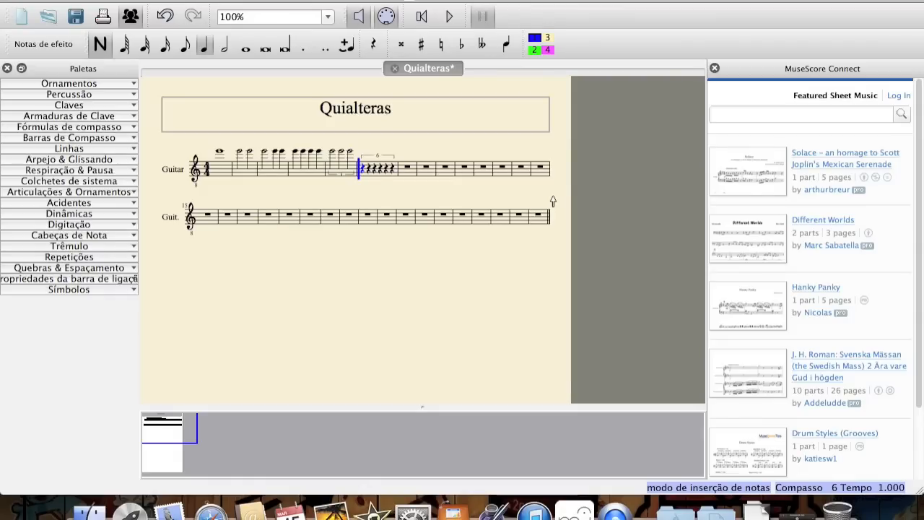
key("e")
key("e")
key("e")
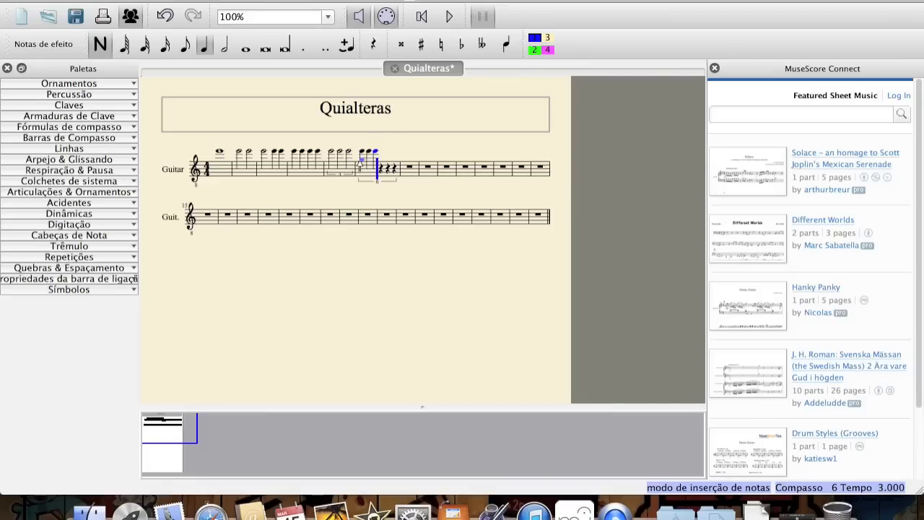
key("e")
key("e")
key("e")
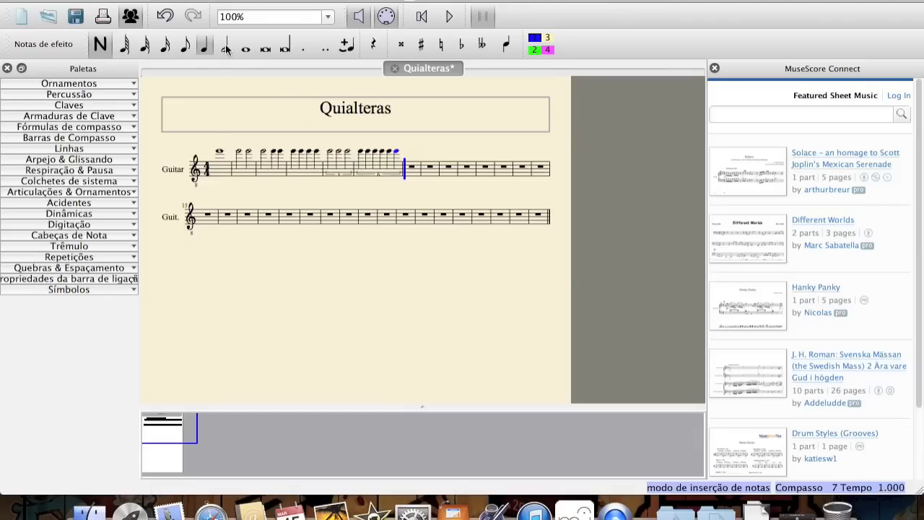
- Create a septuplet spanning a whole note in measure 7 and fill it with seven quarter notes on high E
left_click(247, 49)
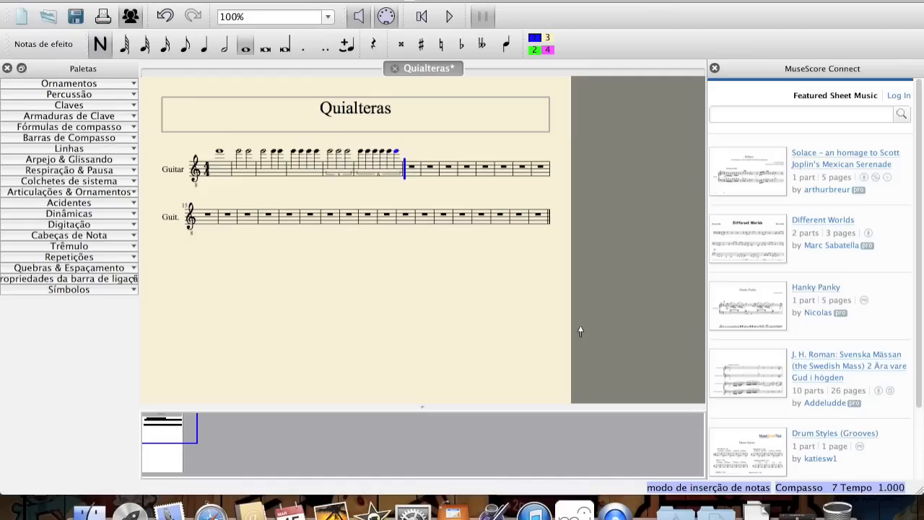
key("super+7")
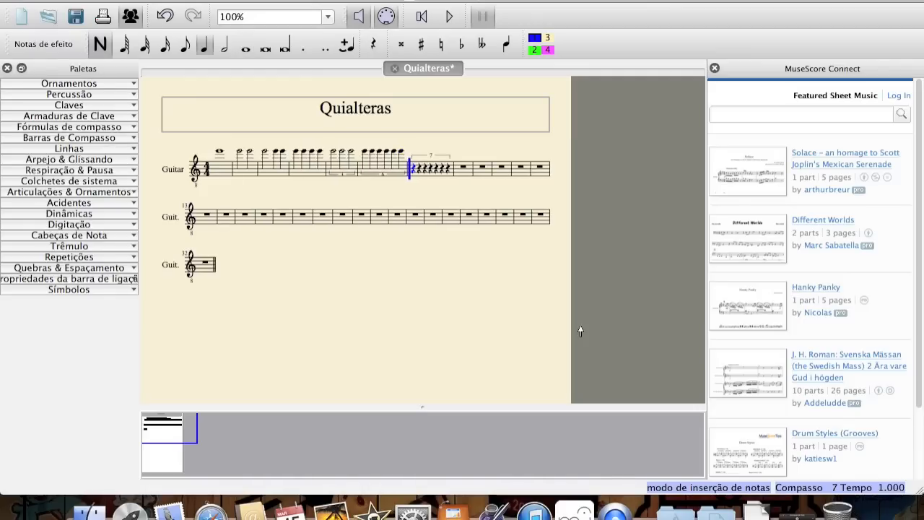
key("e")
key("e")
key("e")
key("e")
key("e")
key("e")
key("e")
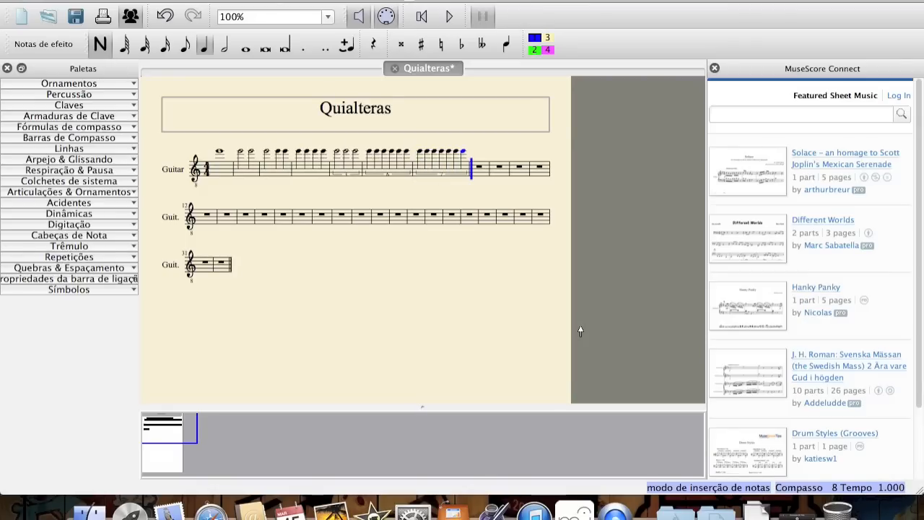
key("2")
key("ctrl+5")
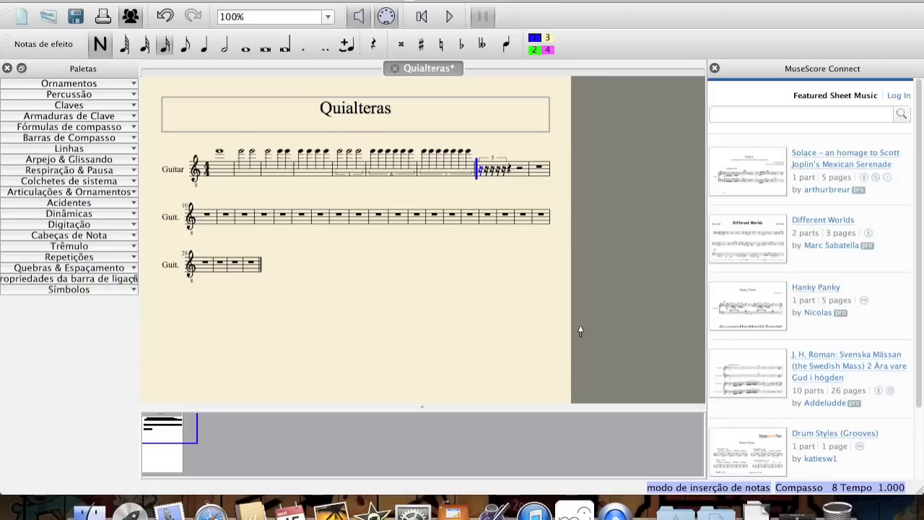
key("ctrl+z")
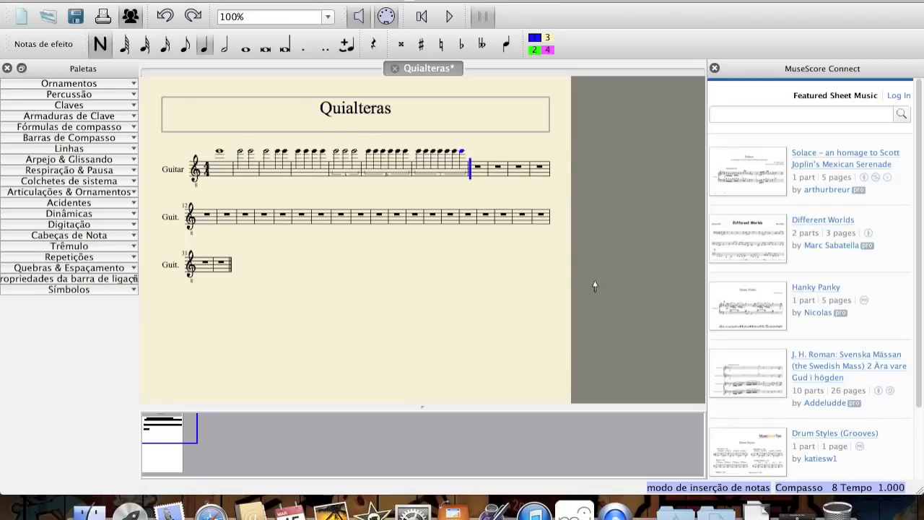
- Create a quintuplet spanning a whole note in measure 8 and fill it with five quarter notes on high E
left_click(249, 49)
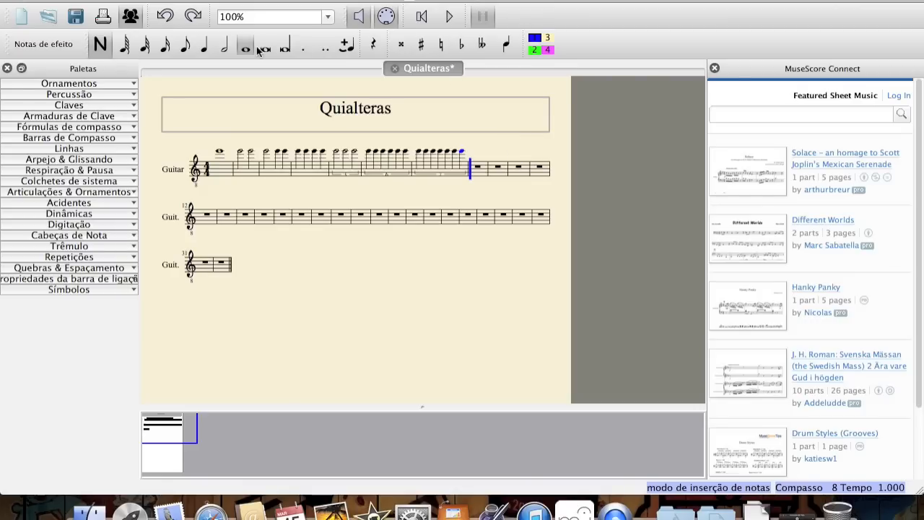
key("super+5")
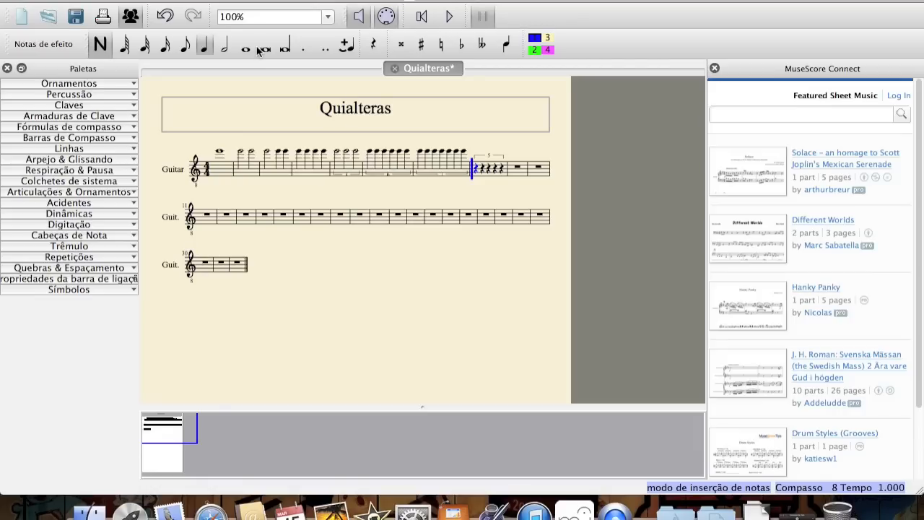
key("e")
key("e")
key("e")
key("e")
key("e")
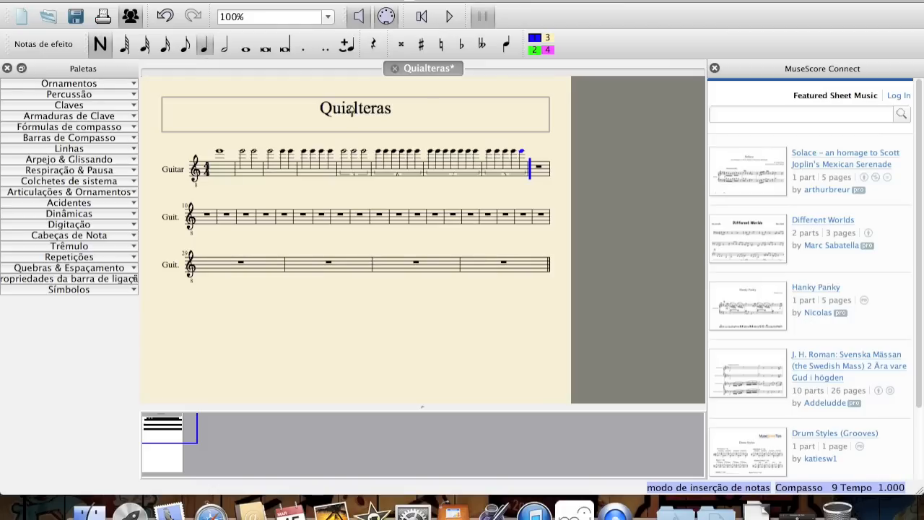
- Create a triplet spanning a quarter note on beat 1 of measure 9 and fill it with three eighth notes on high E
left_click(204, 45)
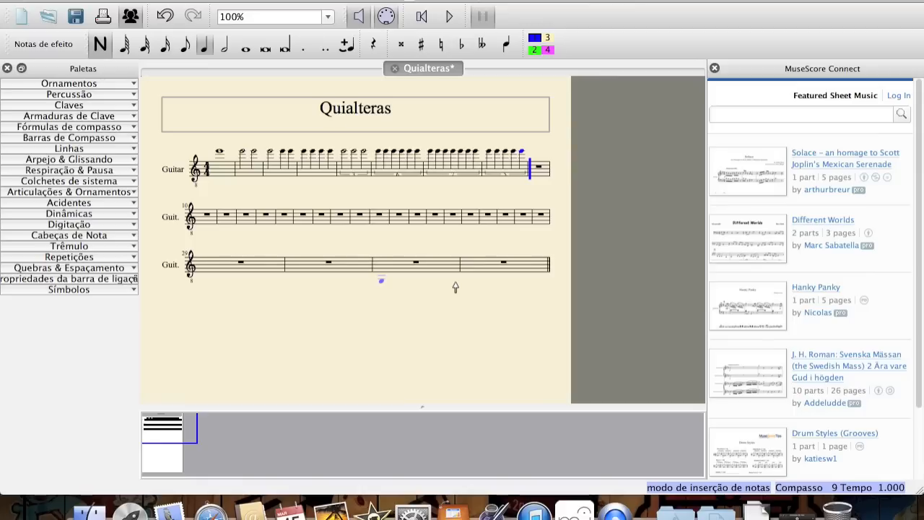
key("ctrl+3")
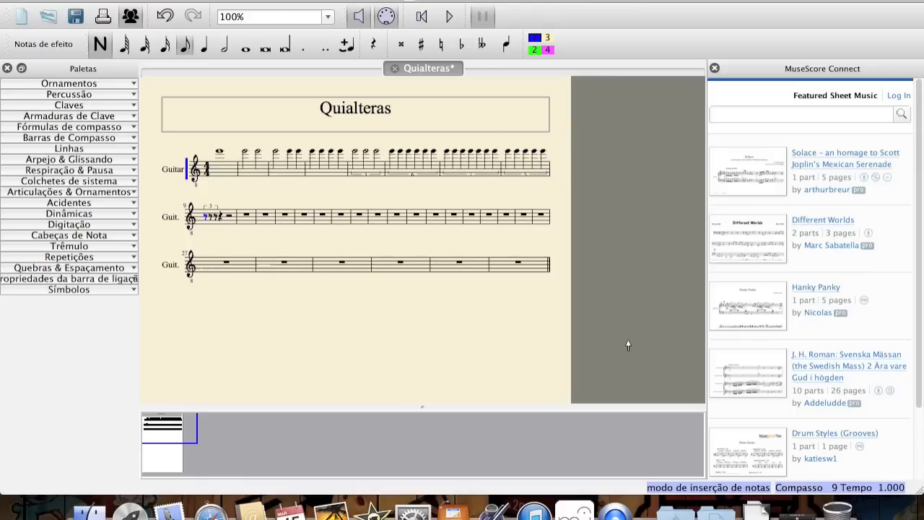
key("e")
key("e")
key("e")
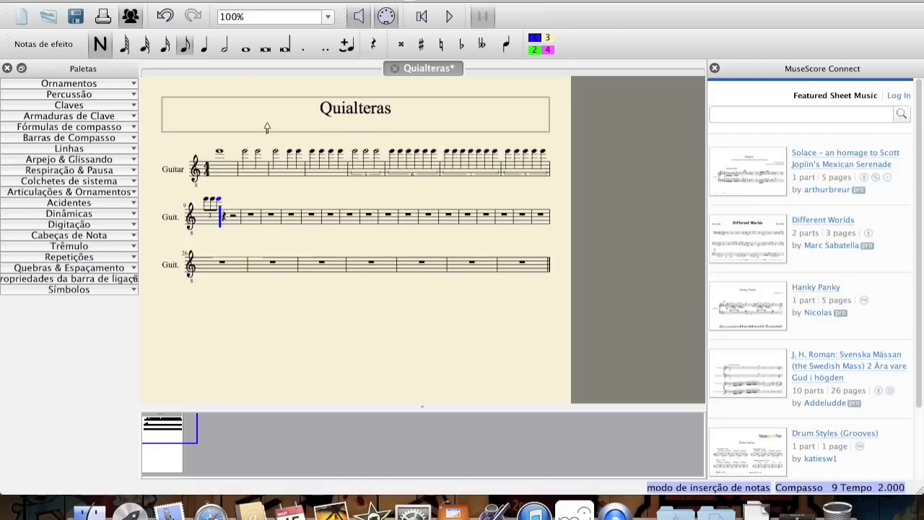
- Create a sextuplet spanning a quarter note on beat 2 of measure 9 and fill it with six sixteenth notes on high E
left_click(205, 46)
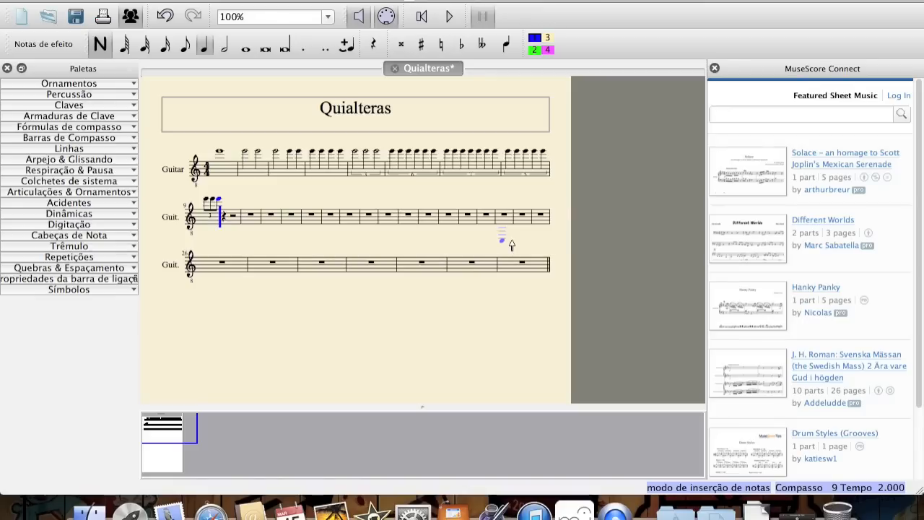
key("ctrl+6")
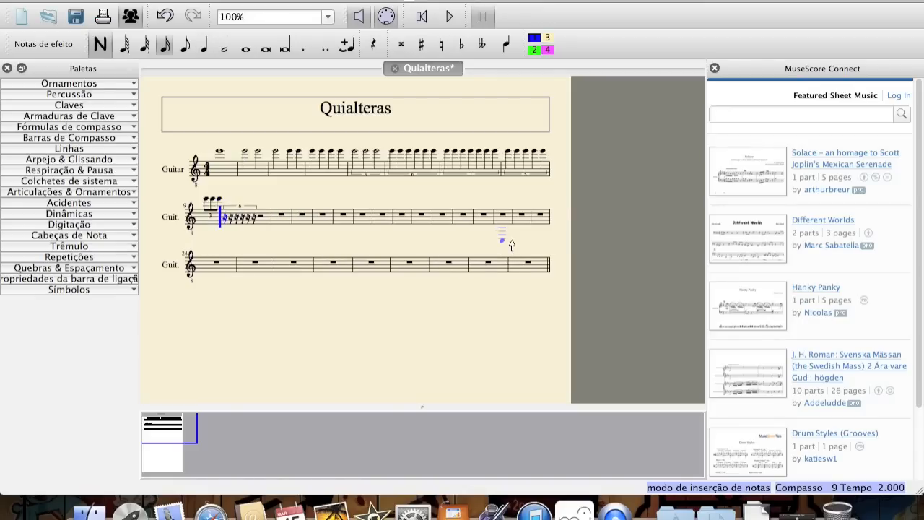
key("e")
key("e")
key("e")
key("e")
key("e")
key("e")
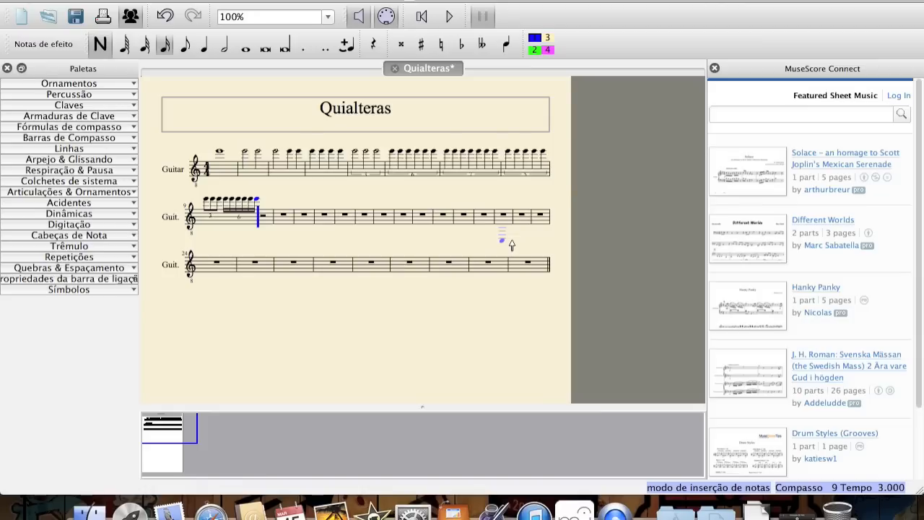